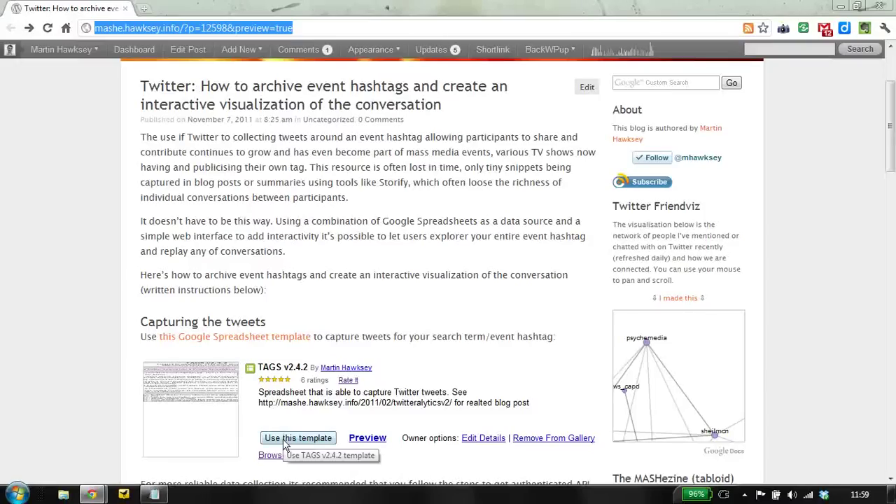
# - Create your own copy of the TAGS v2.4.2 template from the MASHe blog post
pyautogui.click(289, 438)
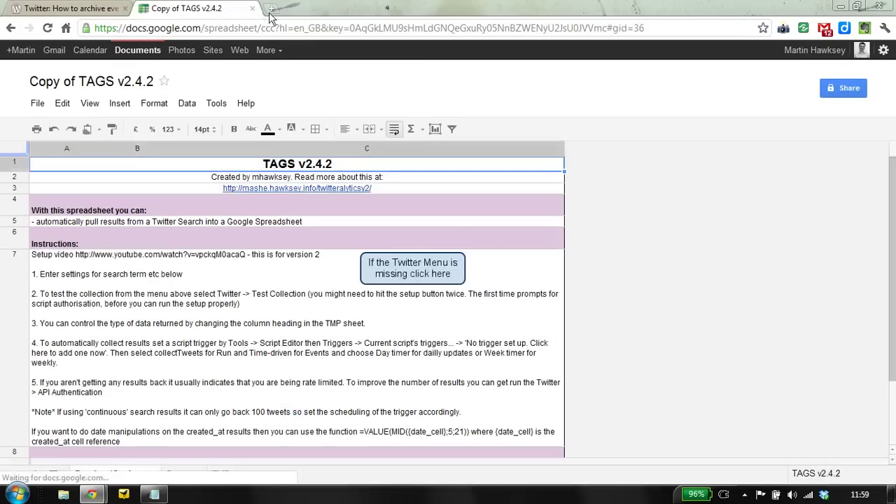
# - Load dev.twitter.com/apps/new in a new browser tab
pyautogui.click(272, 10)
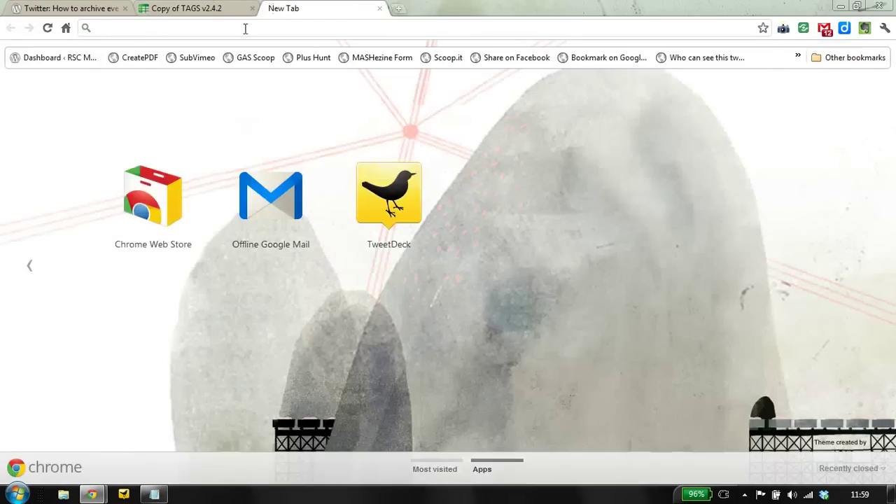
pyautogui.write('http://dev.twitter.com/apps/new')
pyautogui.press('Return')
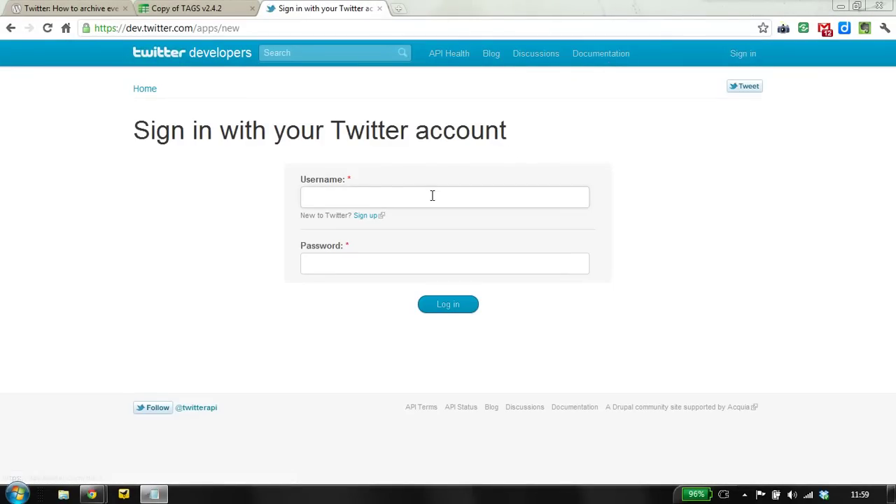
# - Sign in with the account's username and password
pyautogui.click(432, 196)
pyautogui.write('mhawksey')
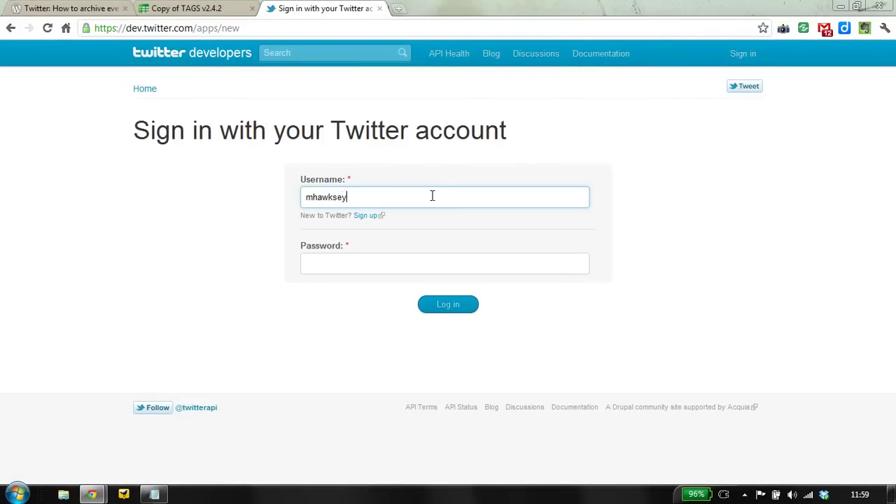
pyautogui.press('Tab')
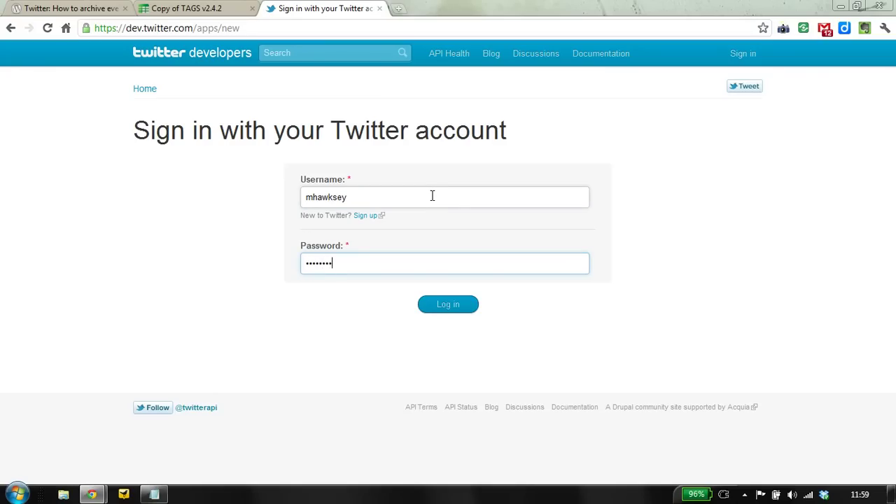
pyautogui.press('Return')
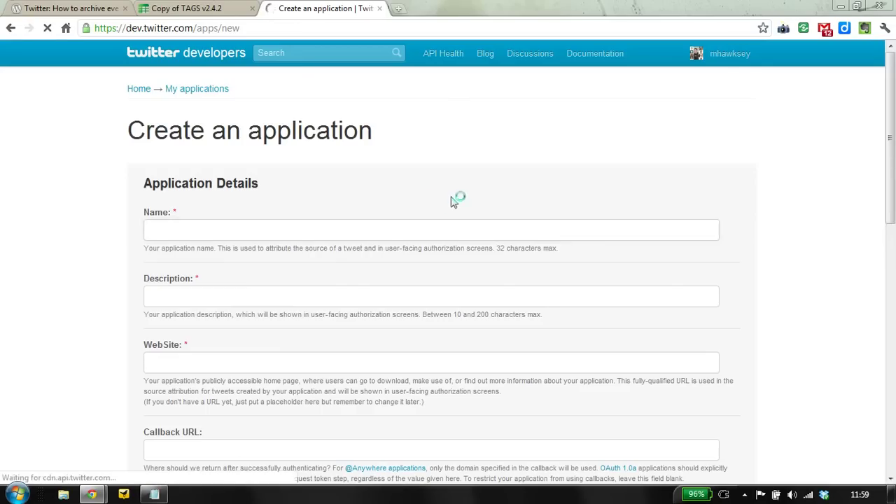
# - Enter 'Setup Demo for TAGSExplorer' as both the application name and description
pyautogui.click(297, 233)
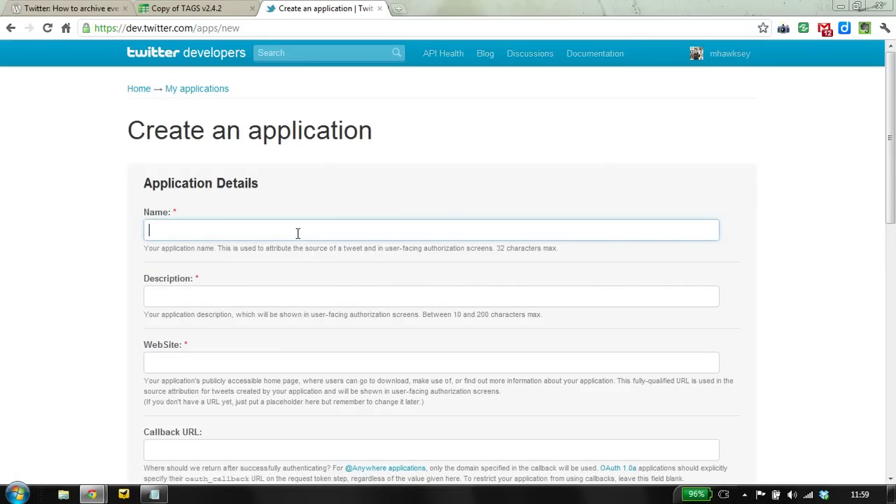
pyautogui.write('Setup Demo for TAGSExplorer')
pyautogui.click(263, 301)
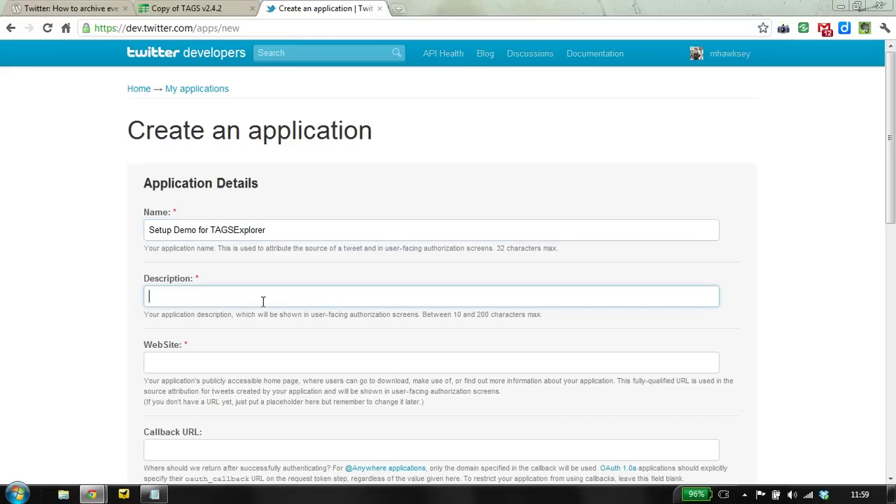
pyautogui.write('Setup Demo for TAGSExplorer')
pyautogui.click(257, 362)
pyautogui.write('http://h')
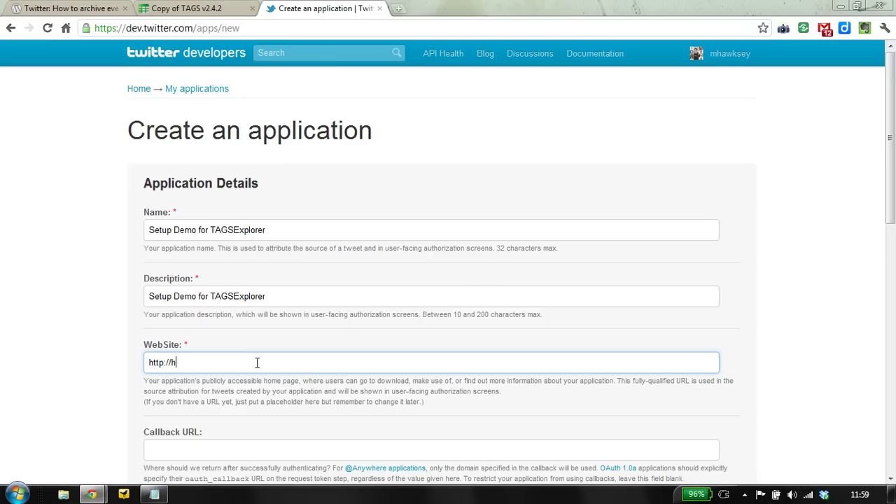
pyautogui.write('awksey')
pyautogui.write('.info')
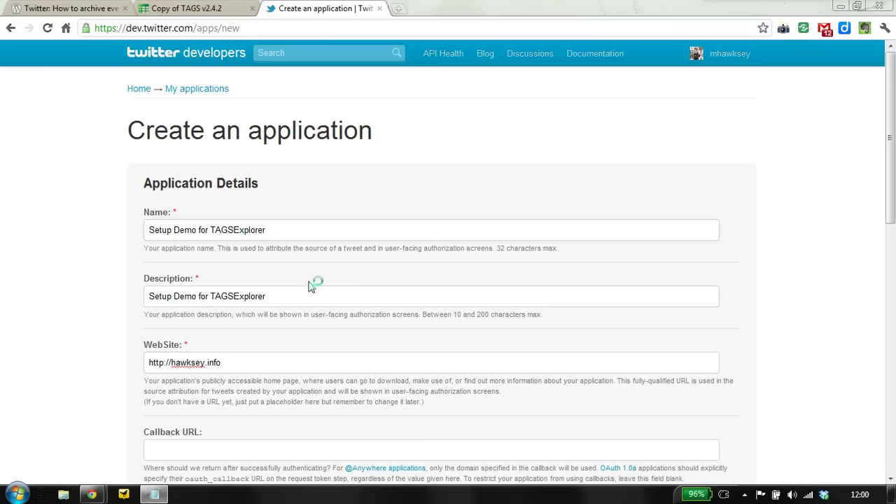
pyautogui.click(260, 444)
pyautogui.write('https://spreadsheets.google.com/macros')
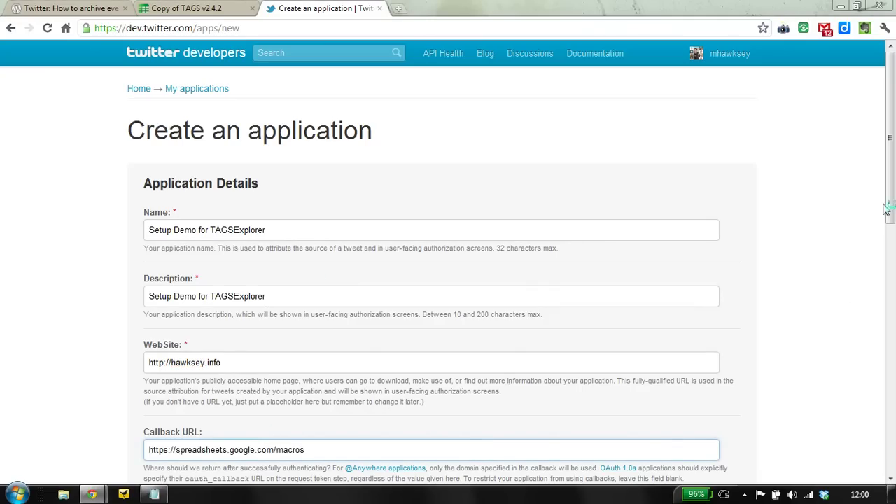
# - Agree to the developer rules, answer the CAPTCHA, and submit to create the application
pyautogui.scroll(-3, 857, 297)
pyautogui.scroll(-2, 847, 329)
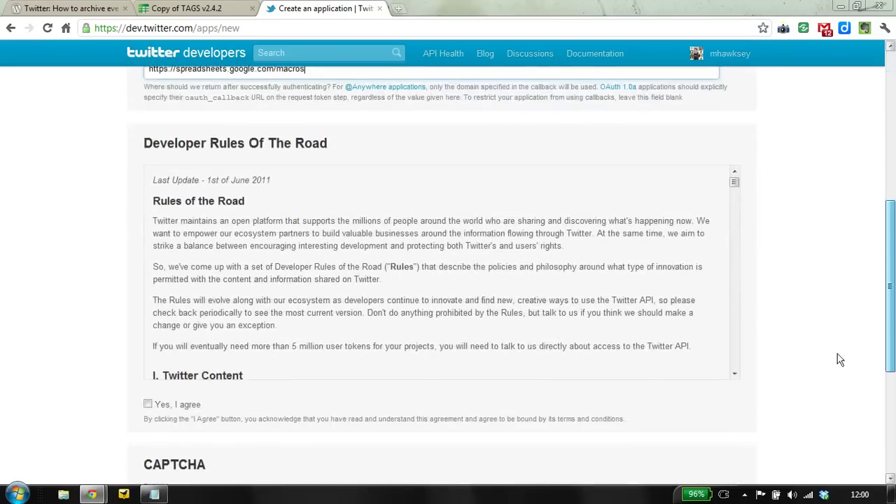
pyautogui.click(149, 393)
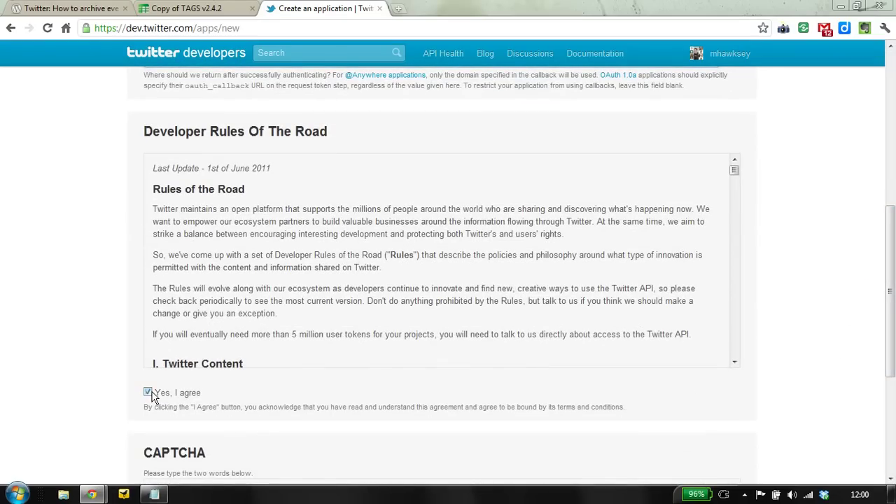
pyautogui.scroll(-2, 882, 308)
pyautogui.click(231, 390)
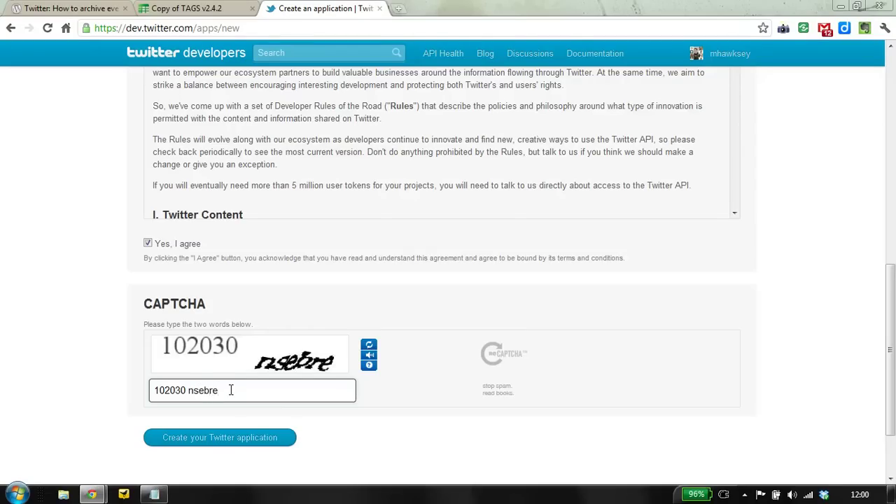
pyautogui.press('Return')
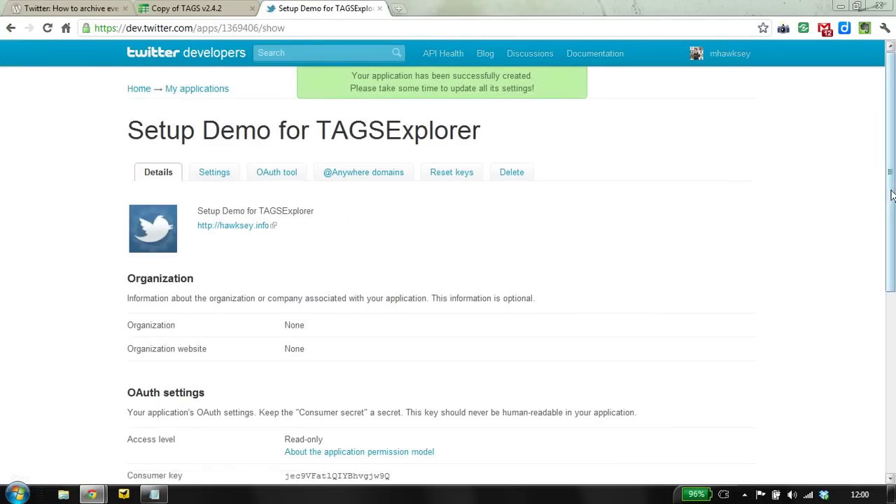
# - Copy the app's consumer key and consumer secret from its OAuth settings
pyautogui.moveTo(891, 194); pyautogui.dragTo(874, 281)
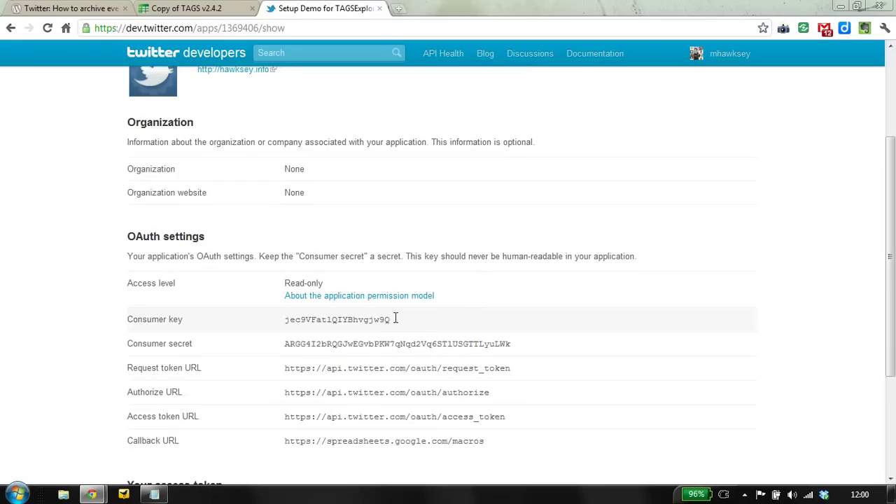
pyautogui.moveTo(396, 319); pyautogui.dragTo(292, 321)
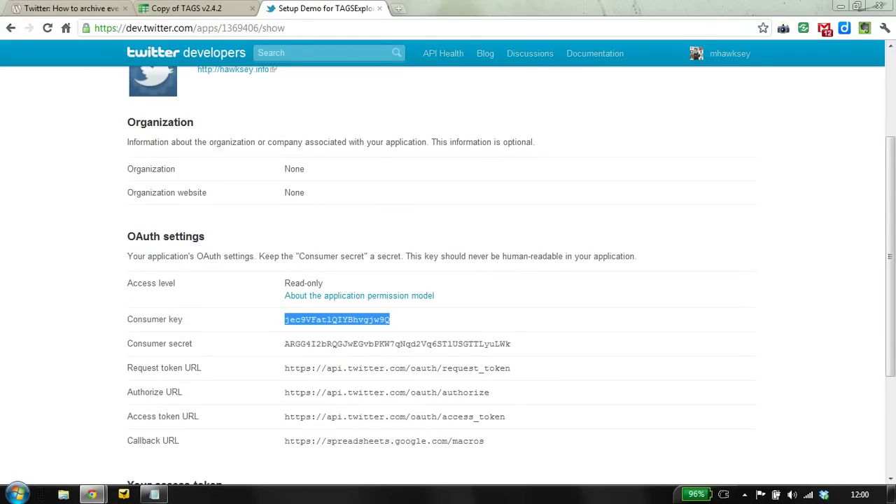
pyautogui.hotkey('alt', 'Tab')
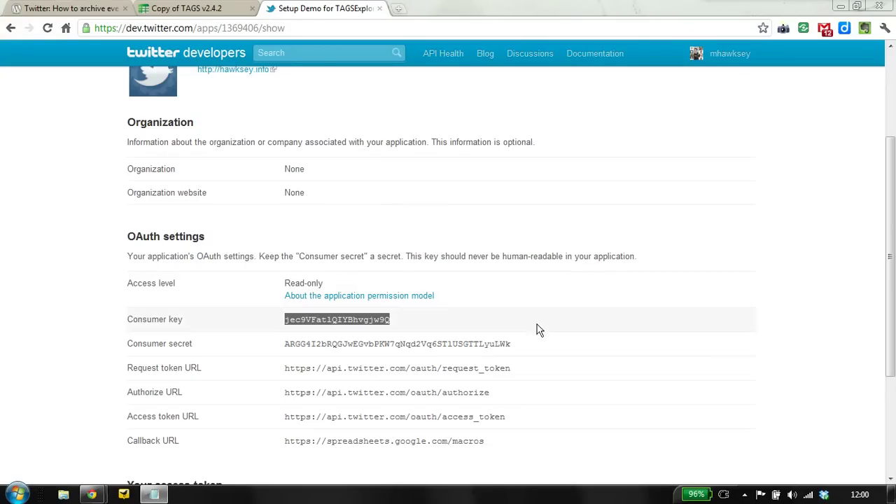
pyautogui.moveTo(517, 343)
pyautogui.mouseDown()
pyautogui.moveTo(295, 335)
pyautogui.moveTo(286, 343)
pyautogui.mouseUp()
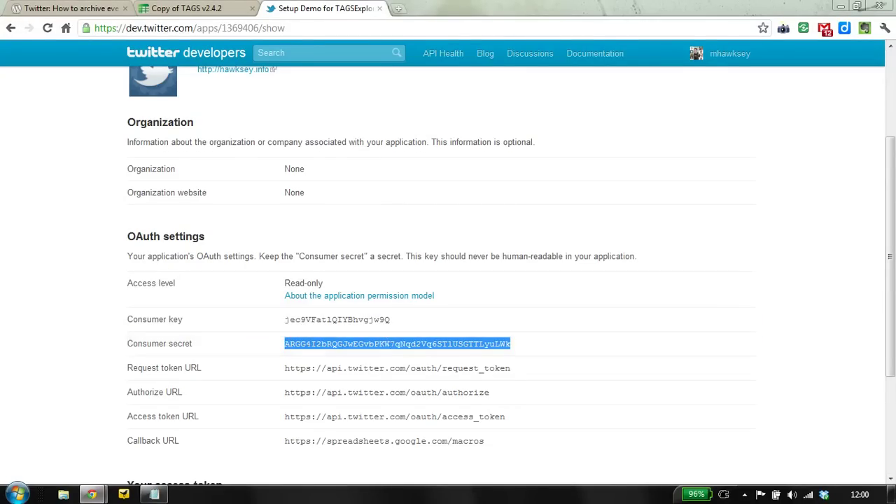
pyautogui.hotkey('alt', 'Tab')
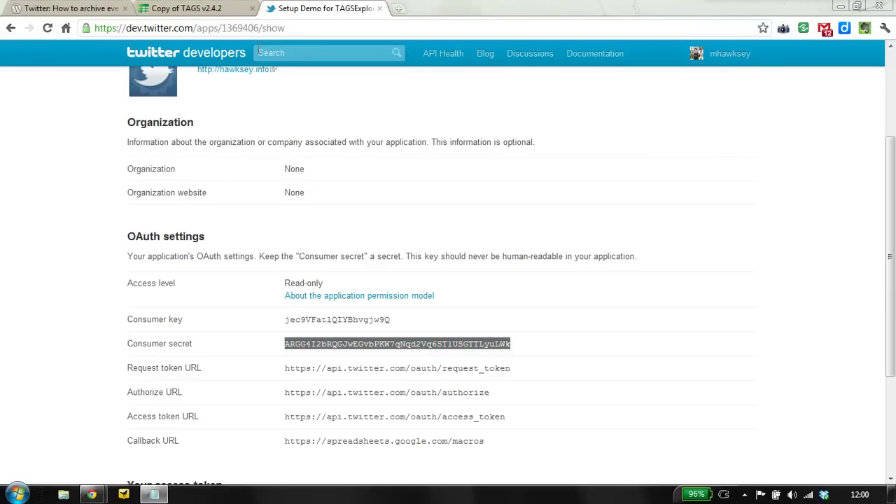
pyautogui.moveTo(890, 261); pyautogui.dragTo(866, 331)
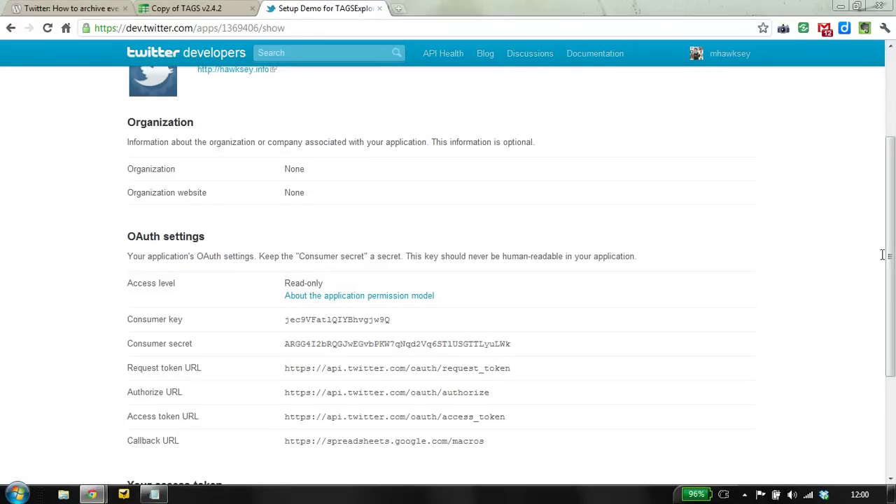
pyautogui.scroll(4, 880, 244)
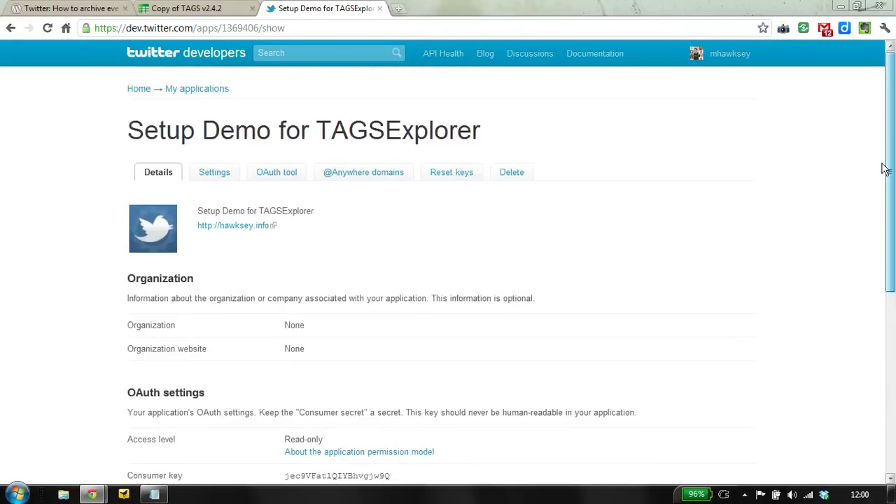
# - Back in the spreadsheet, start Twitter > API Authentication and grant the TAGS script authorisation
pyautogui.click(380, 9)
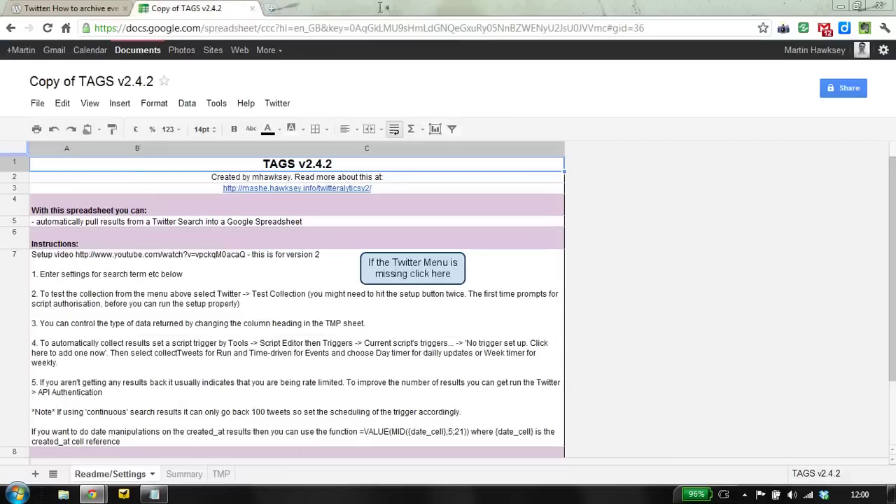
pyautogui.click(216, 104)
pyautogui.moveTo(276, 104)
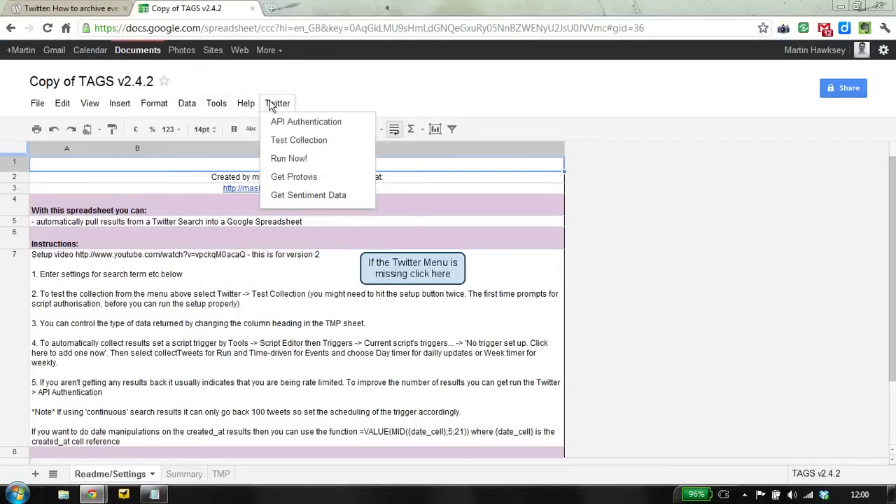
pyautogui.click(284, 122)
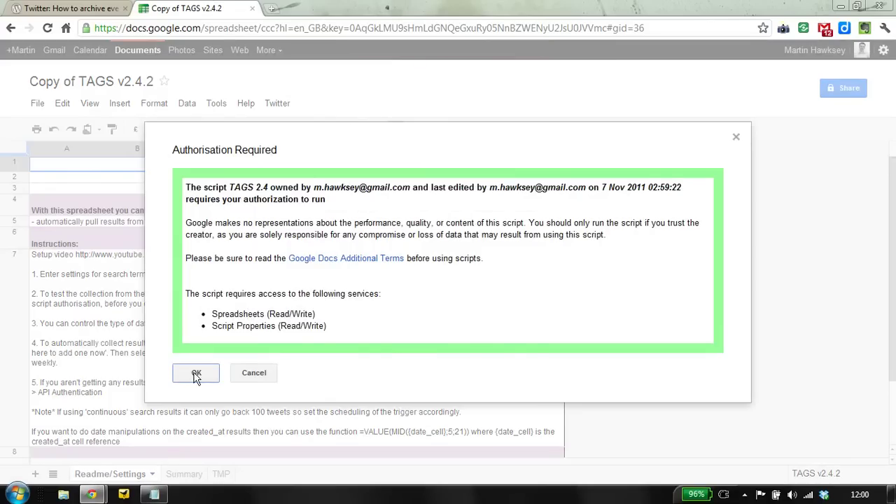
pyautogui.click(196, 372)
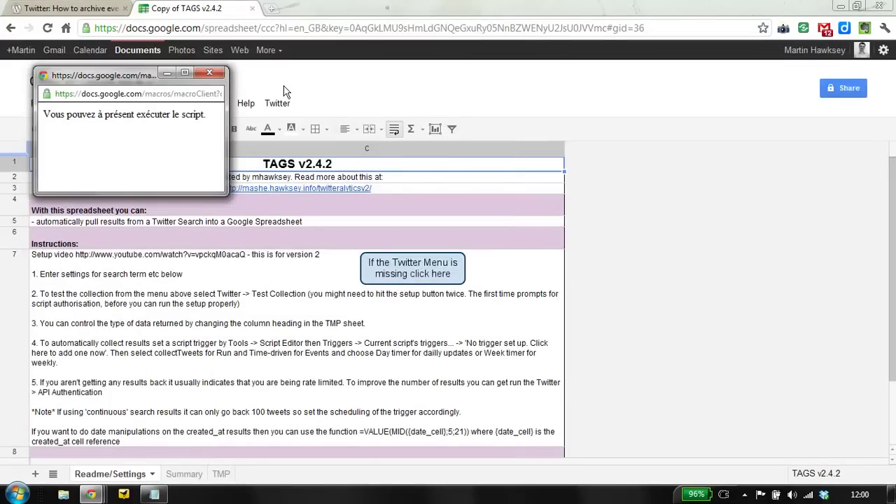
# - Reopen Twitter > API Authentication to reach the configuration dialog
pyautogui.click(283, 91)
pyautogui.click(277, 103)
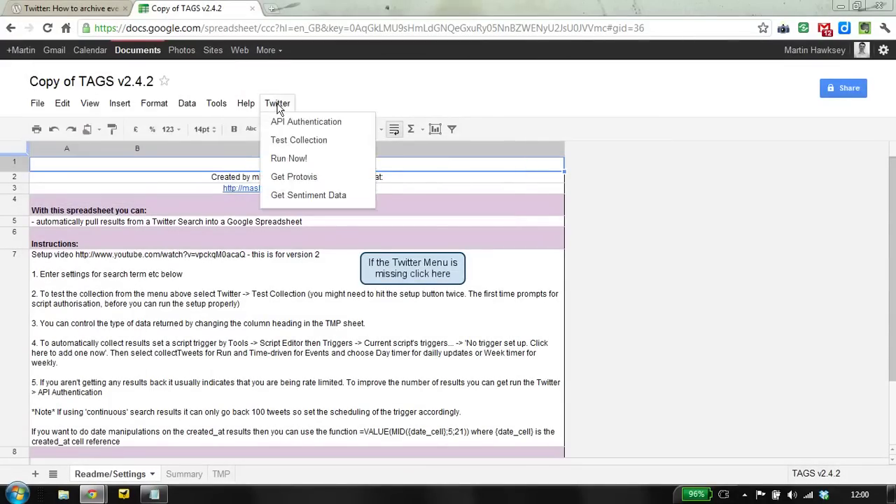
pyautogui.click(284, 123)
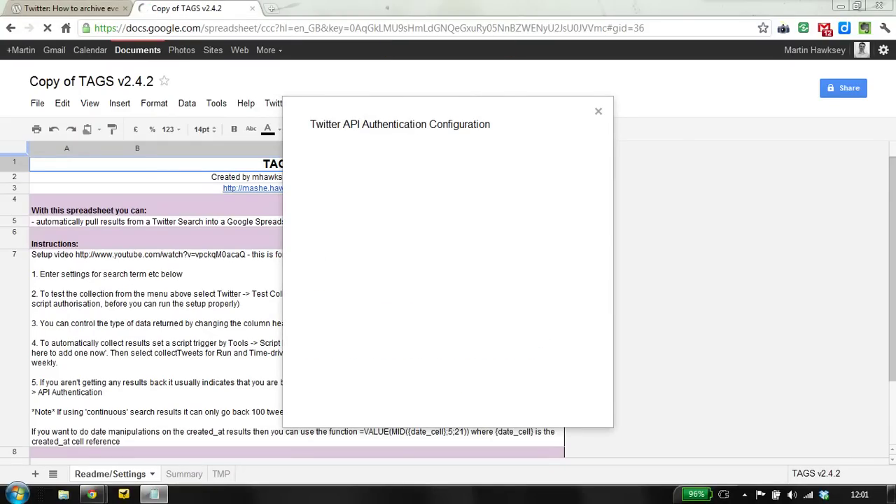
# - Paste the consumer key and consumer secret into their fields and save the configuration
pyautogui.click(534, 325)
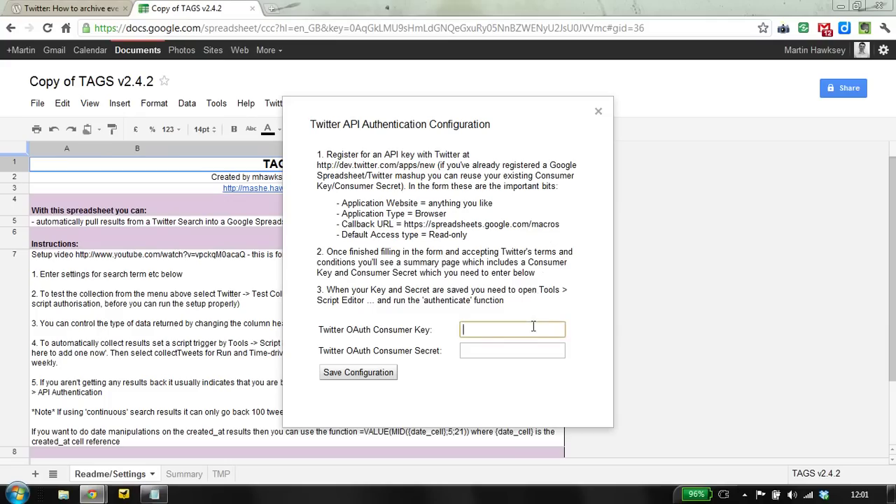
pyautogui.hotkey('ctrl', 'v')
pyautogui.hotkey('alt', 'Tab')
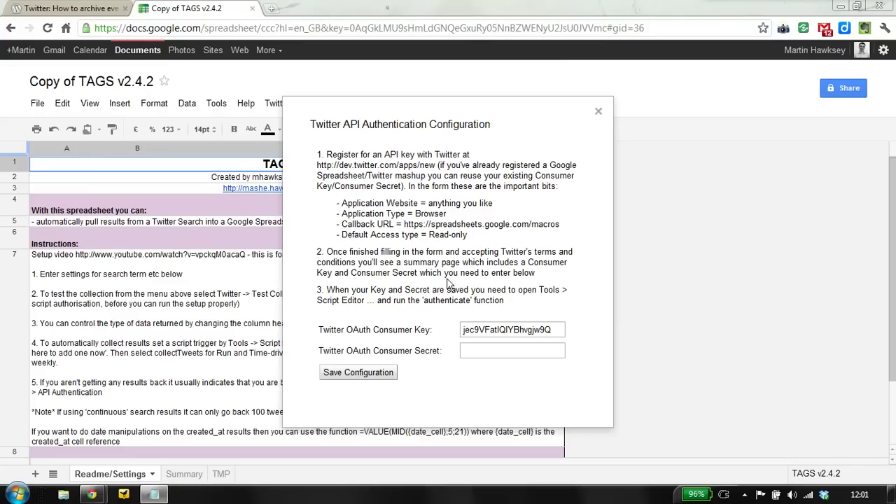
pyautogui.click(490, 346)
pyautogui.hotkey('ctrl', 'v')
pyautogui.click(368, 372)
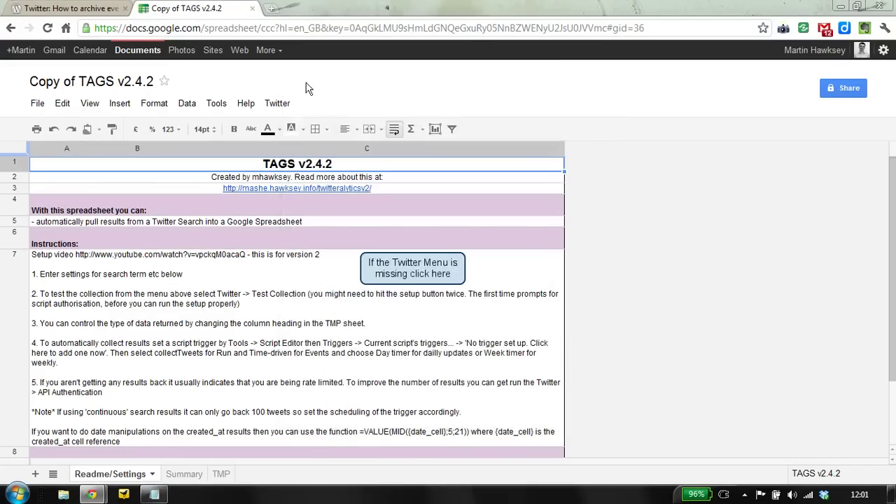
# - Run authenticate from the script editor and authorise 'Setup Demo for TAGSExplorer' on Twitter
pyautogui.click(224, 103)
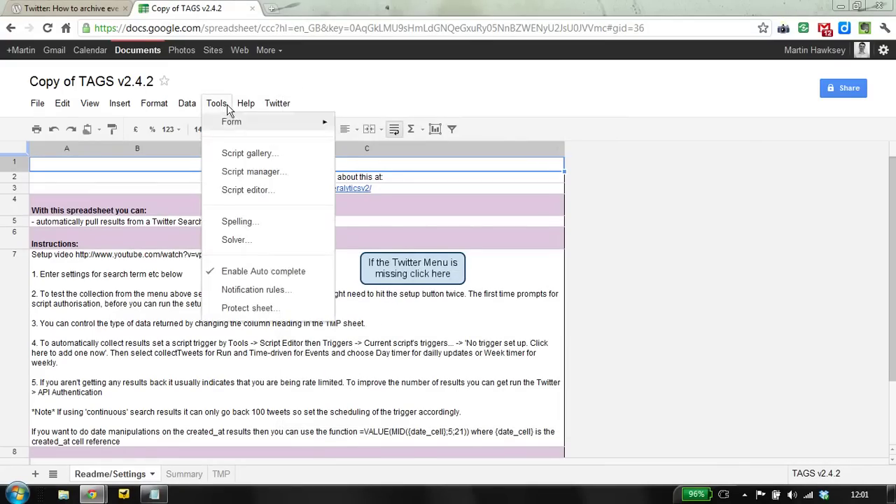
pyautogui.click(242, 191)
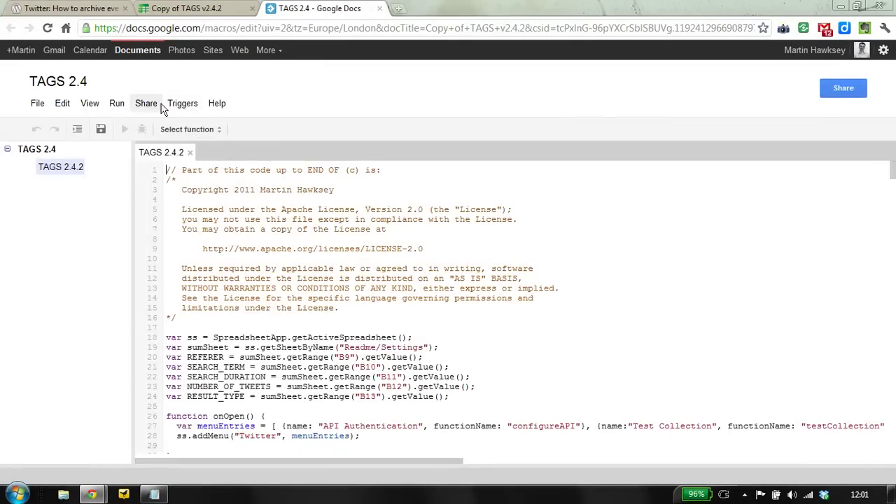
pyautogui.click(117, 103)
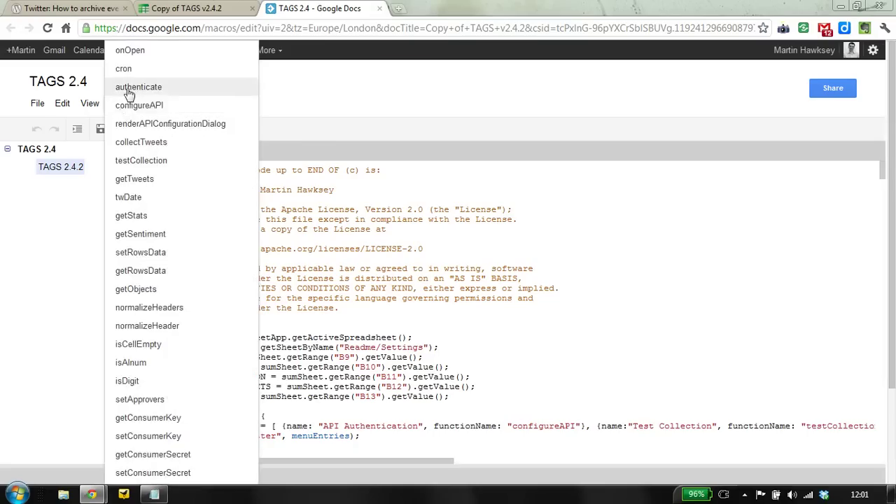
pyautogui.click(129, 93)
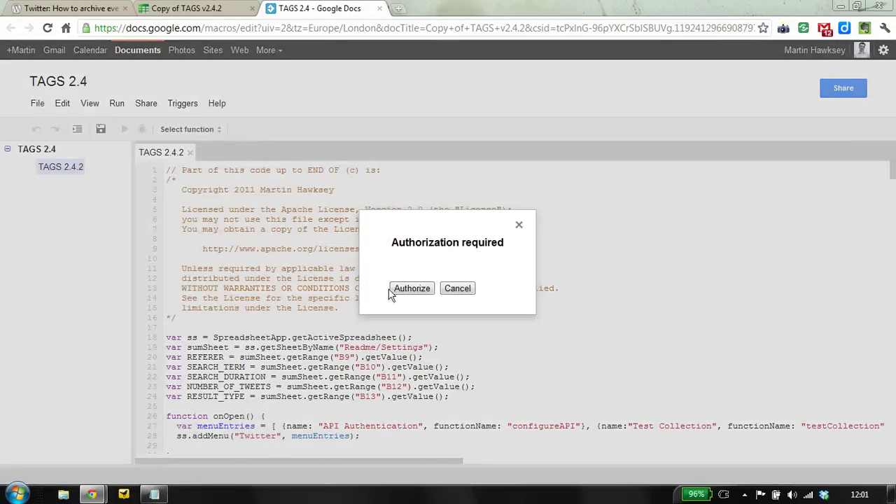
pyautogui.click(402, 294)
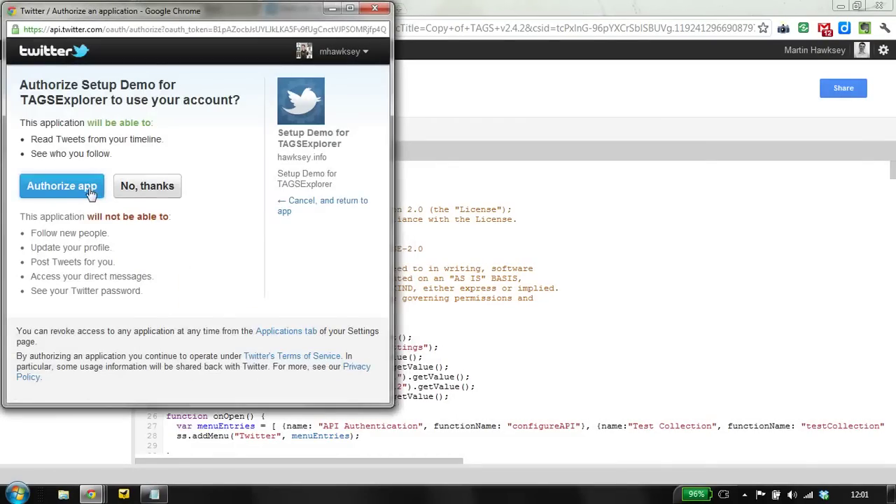
pyautogui.click(91, 194)
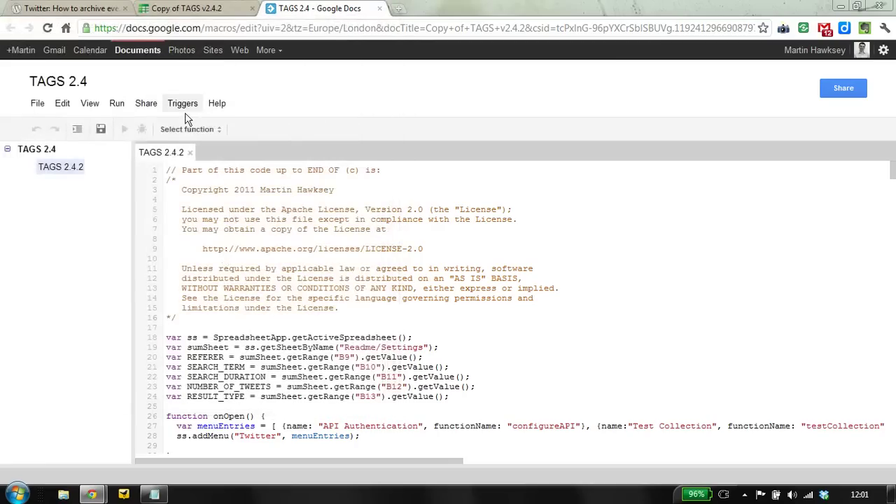
# - Add and save a collectTweets trigger: Time-driven, Minutes timer, every 15 minutes
pyautogui.click(183, 104)
pyautogui.click(186, 119)
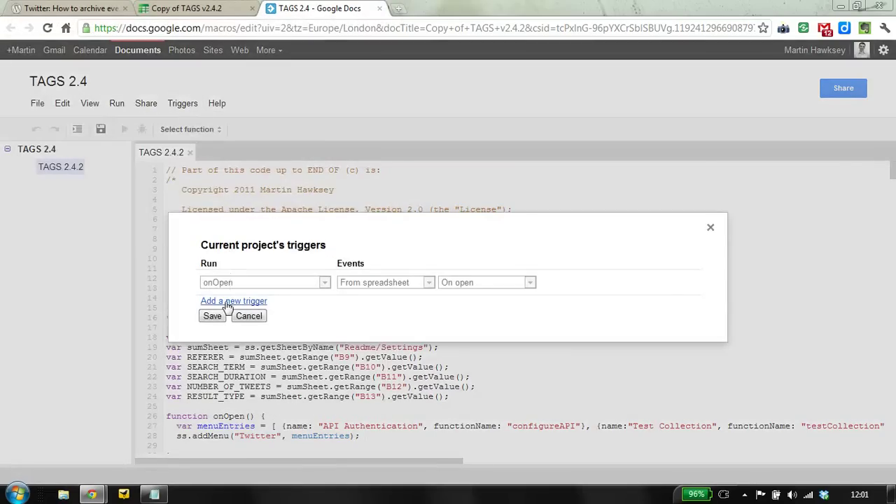
pyautogui.click(231, 301)
pyautogui.click(253, 310)
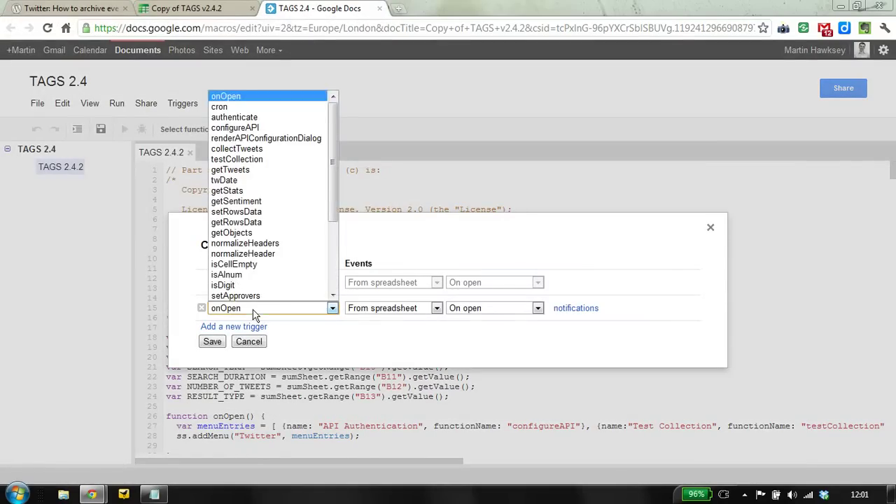
pyautogui.click(244, 149)
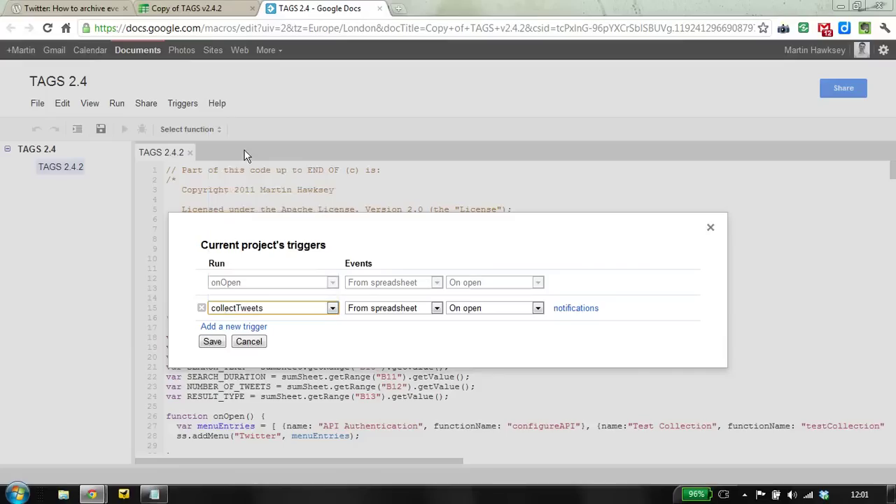
pyautogui.click(389, 308)
pyautogui.click(390, 330)
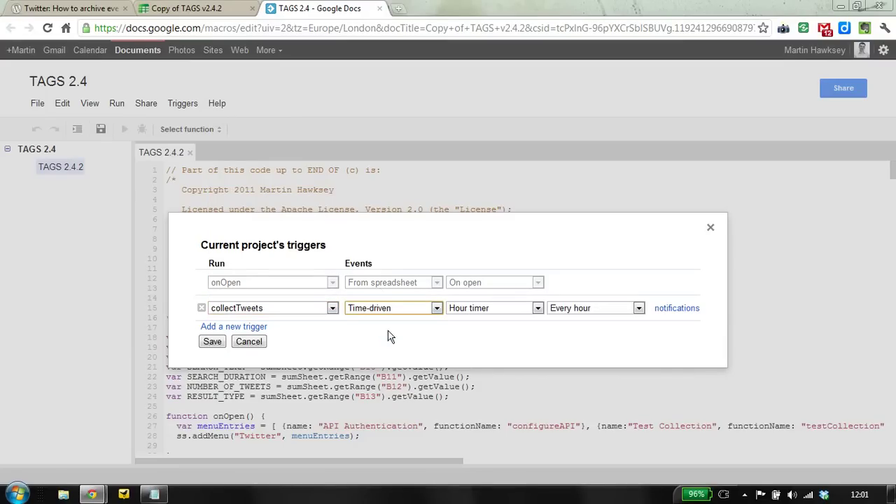
pyautogui.click(477, 311)
pyautogui.click(476, 321)
pyautogui.click(564, 309)
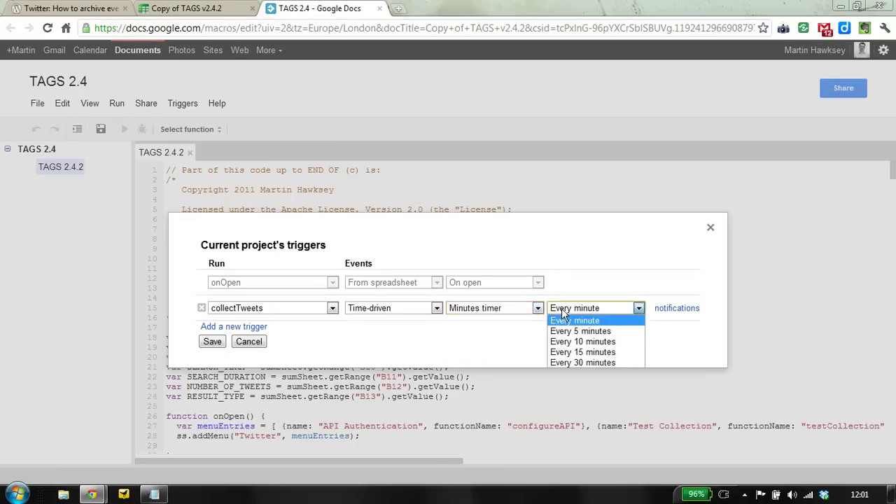
pyautogui.click(567, 352)
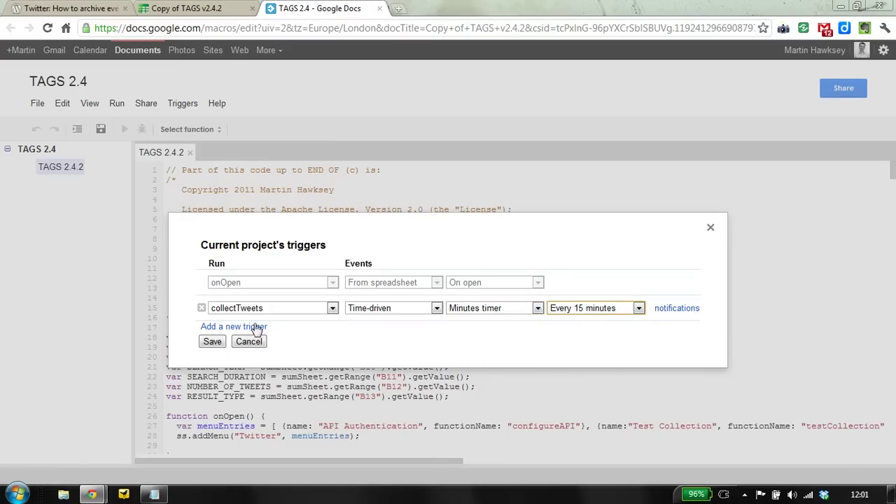
pyautogui.click(212, 342)
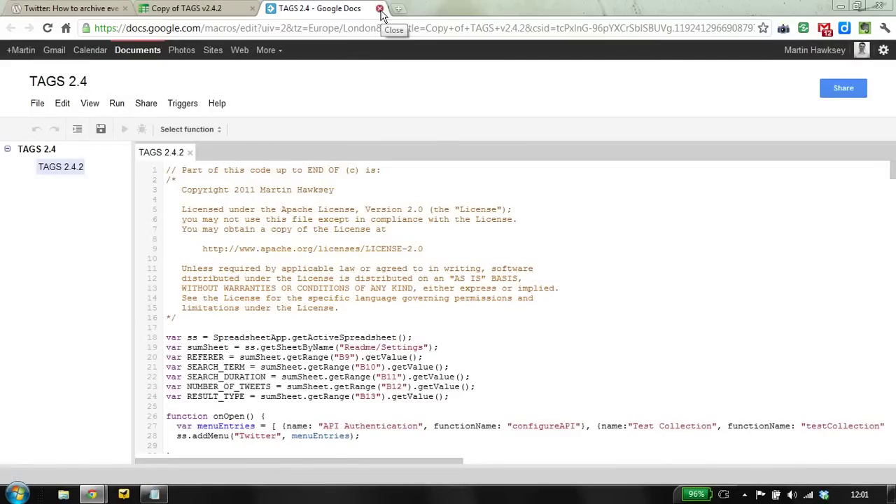
# - Enter the blog URL in B9, '#jiscel11' in B10, and 300 results in B12
pyautogui.click(380, 8)
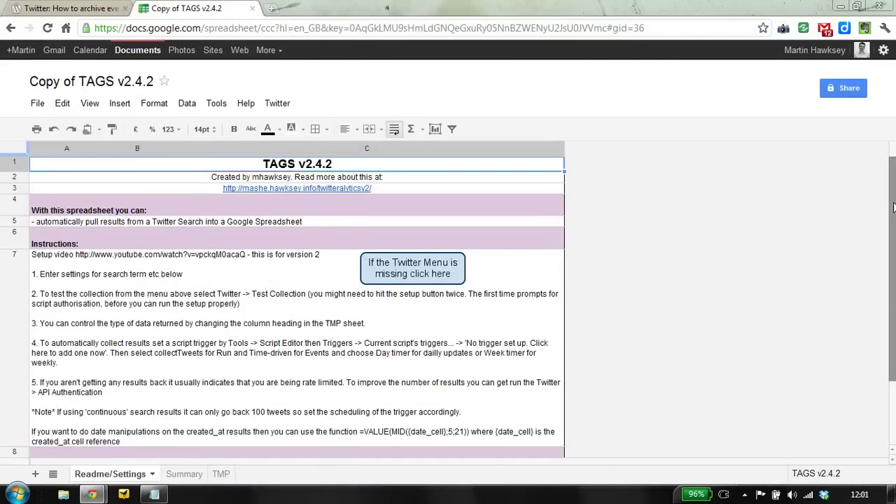
pyautogui.moveTo(894, 206); pyautogui.dragTo(893, 270)
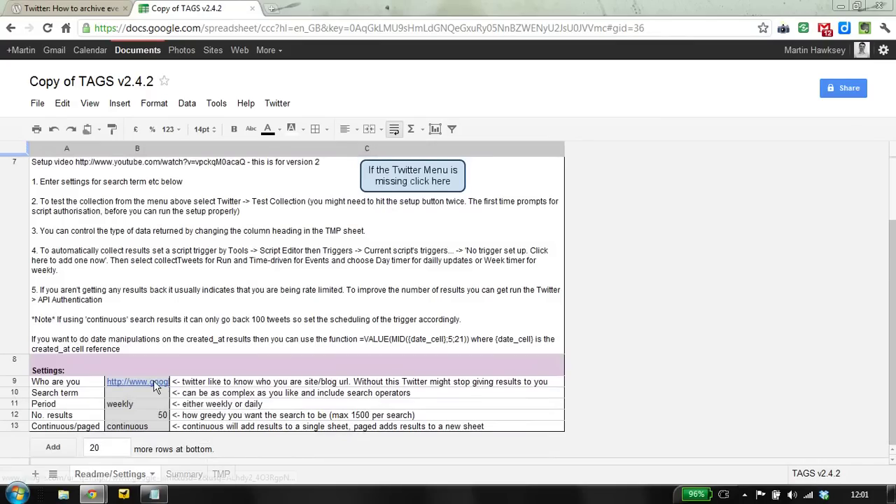
pyautogui.click(155, 388)
pyautogui.write('htt')
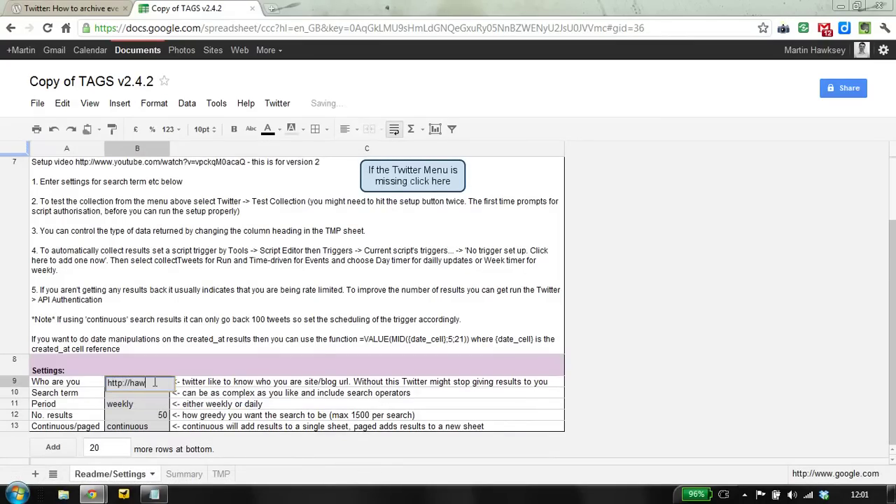
pyautogui.write('ksey.inf')
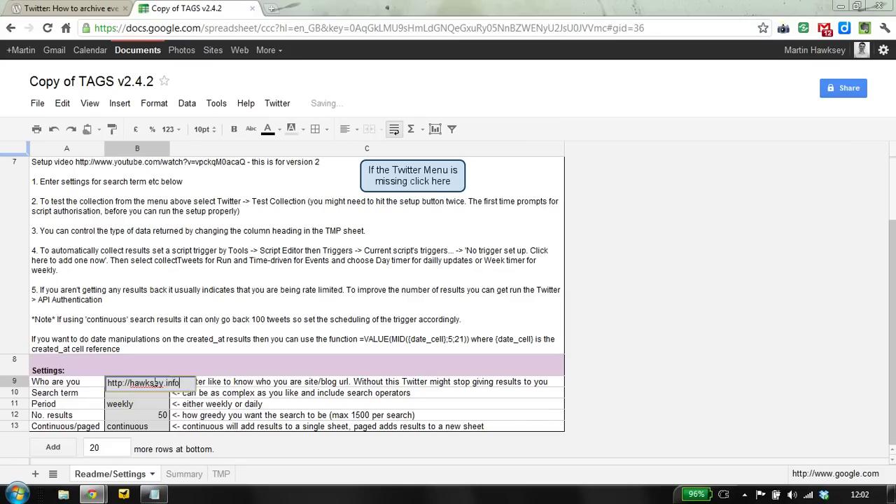
pyautogui.write('o')
pyautogui.press('Return')
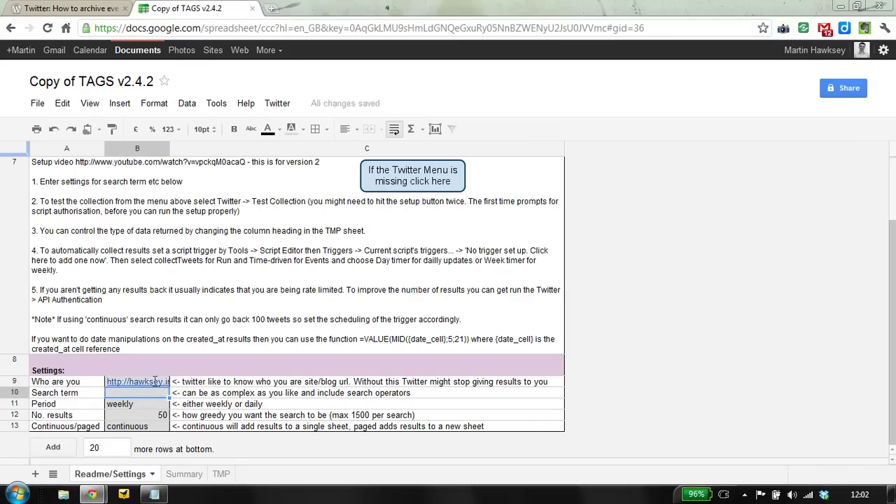
pyautogui.write('#jiscel11')
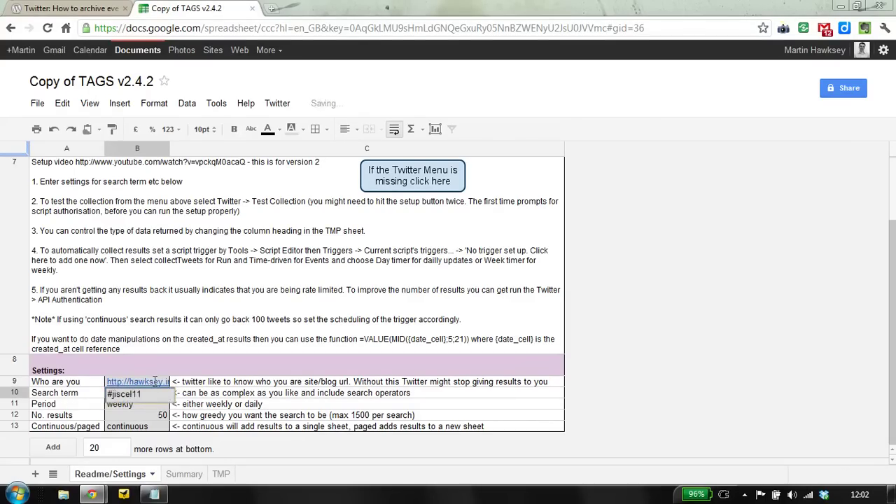
pyautogui.press('Return')
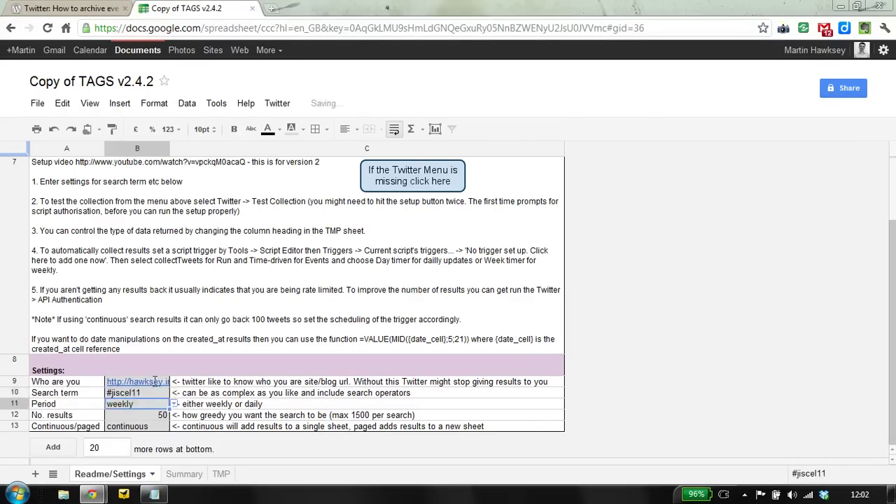
pyautogui.press('Return')
pyautogui.write('300')
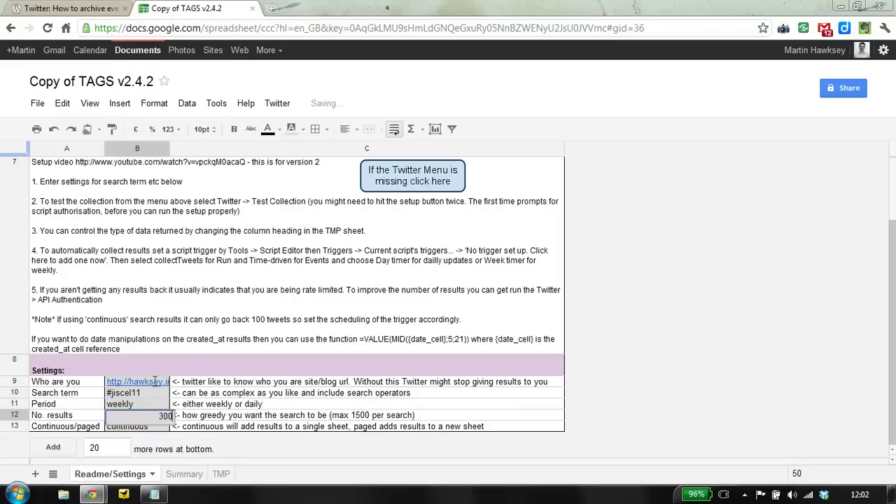
pyautogui.press('Return')
# - Run collectTweets from the Twitter menu to fill the Archive sheet with #jiscel11 tweets
pyautogui.click(283, 106)
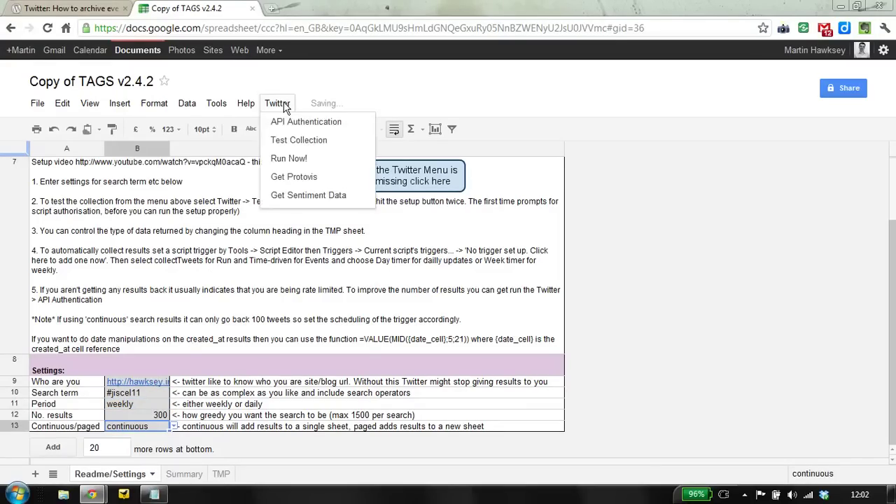
pyautogui.click(293, 160)
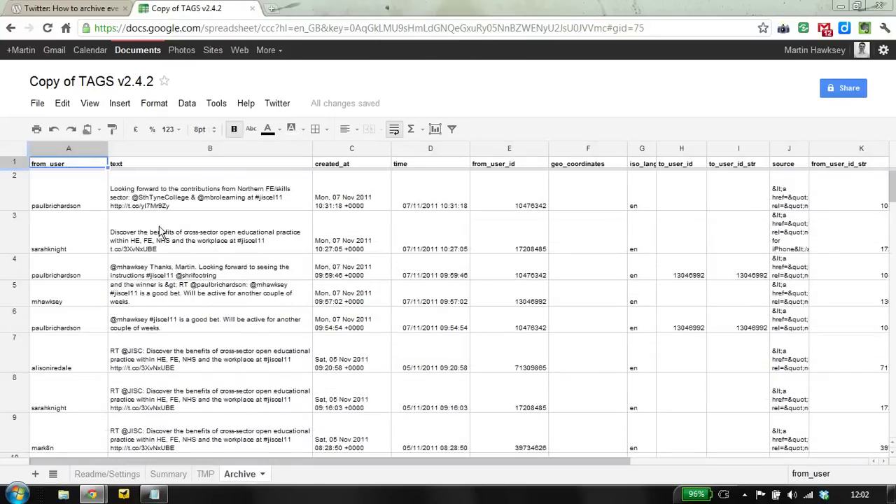
# - Publish all sheets to the web with automatic republishing, then select the spreadsheet's URL
pyautogui.click(37, 103)
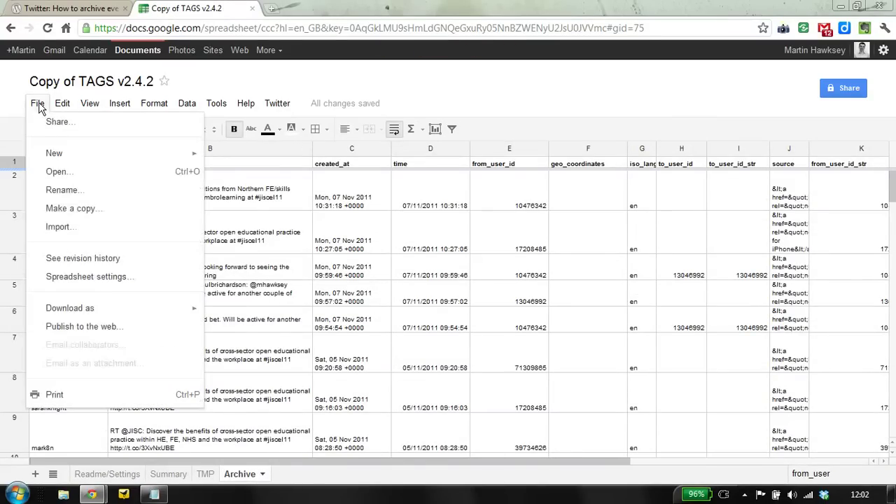
pyautogui.click(70, 327)
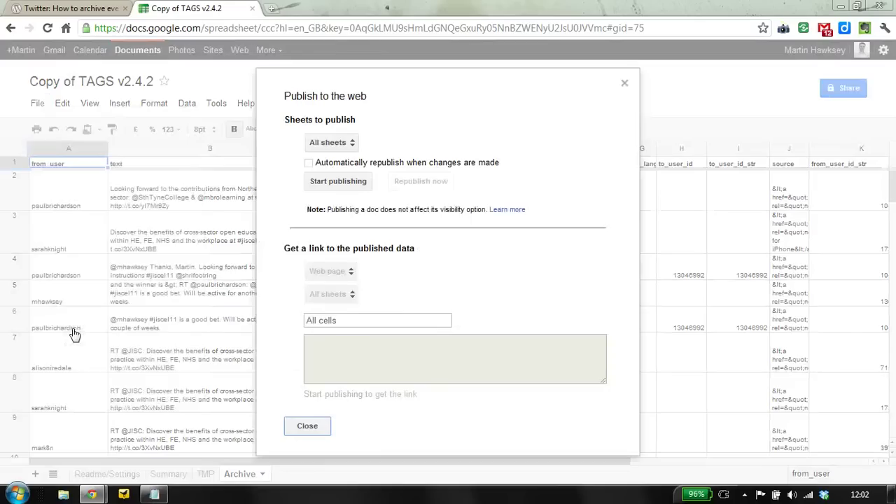
pyautogui.click(336, 183)
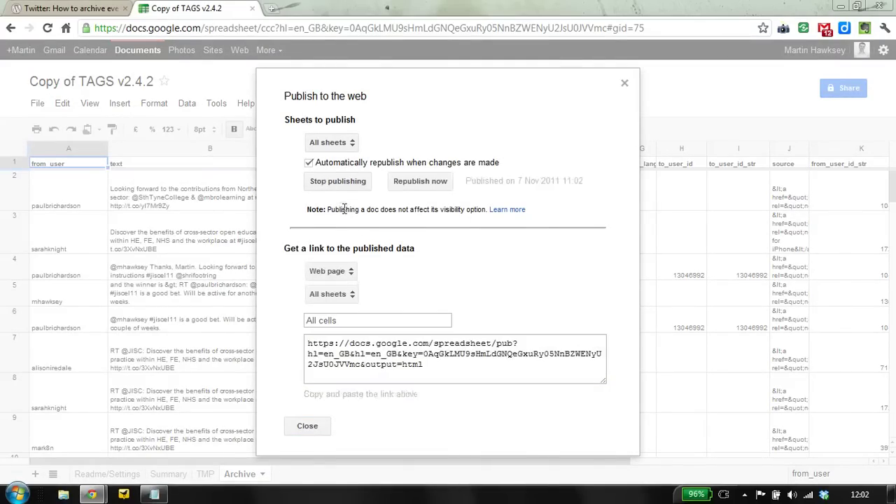
pyautogui.click(320, 426)
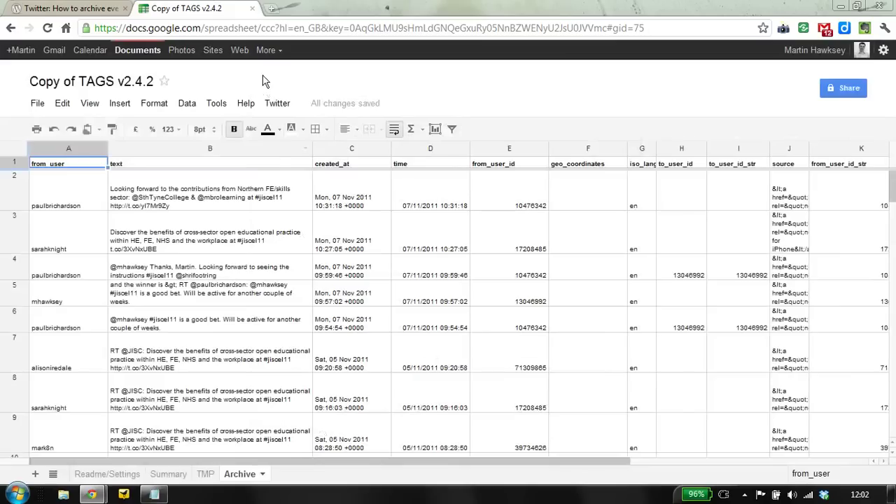
pyautogui.click(262, 24)
# - Copy the spreadsheet URL and load hawksey.info/tagsexplorer in a new tab
pyautogui.rightClick(261, 31)
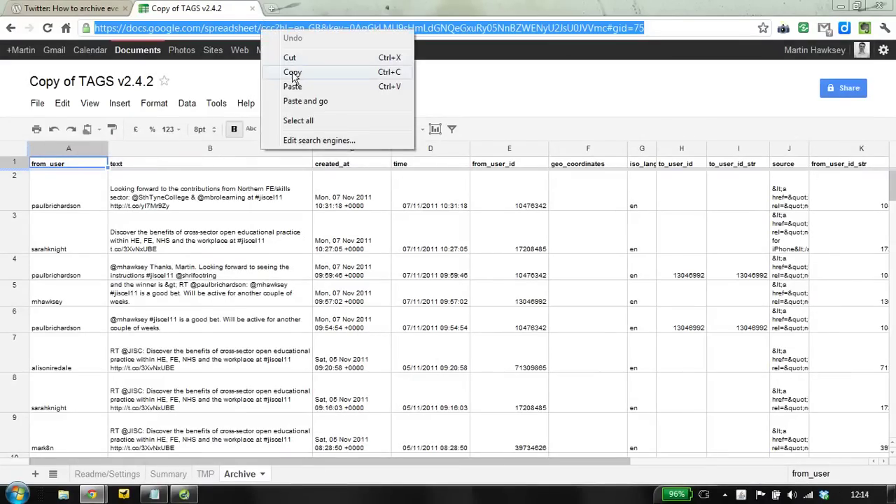
pyautogui.click(293, 72)
pyautogui.click(273, 10)
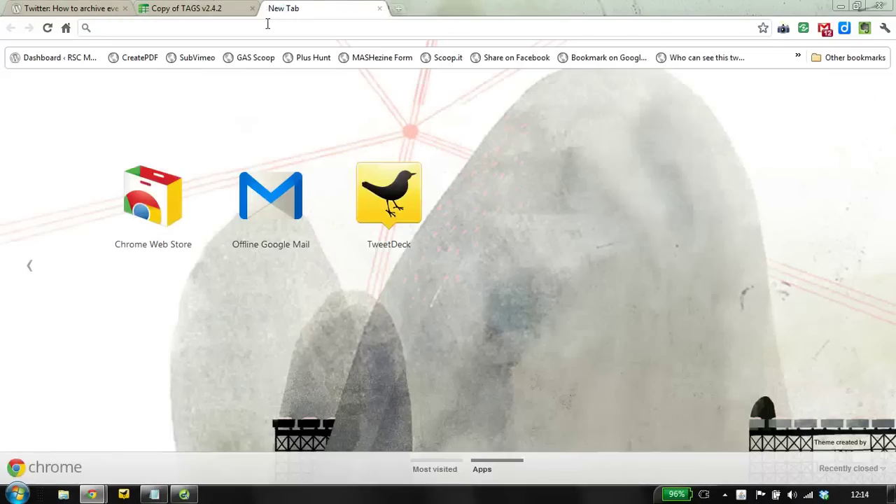
pyautogui.write('hawksey.info/tagsexplorer/')
pyautogui.press('Right')
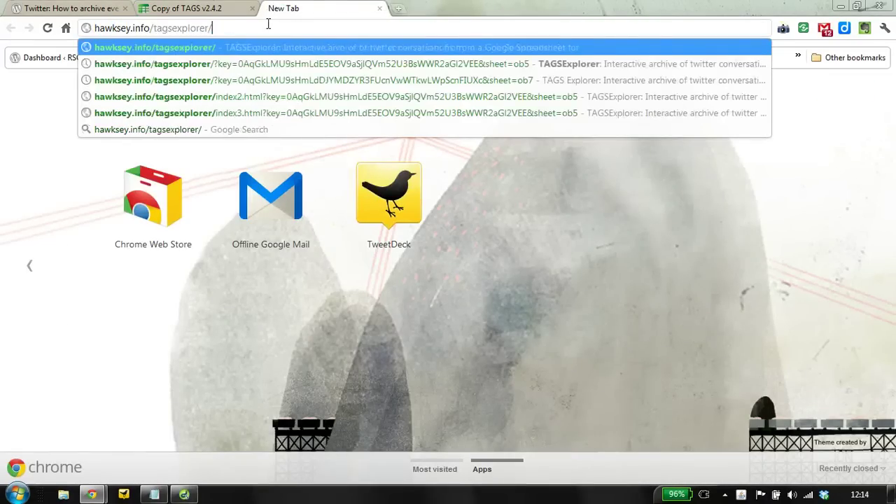
pyautogui.press('Return')
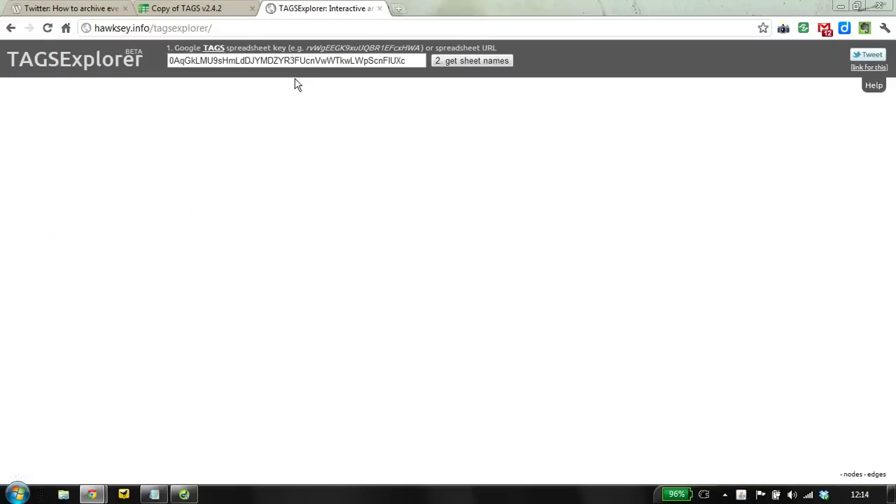
# - Paste the spreadsheet URL as the key, fetch sheet names, and graph the Archive sheet
pyautogui.tripleClick(300, 61)
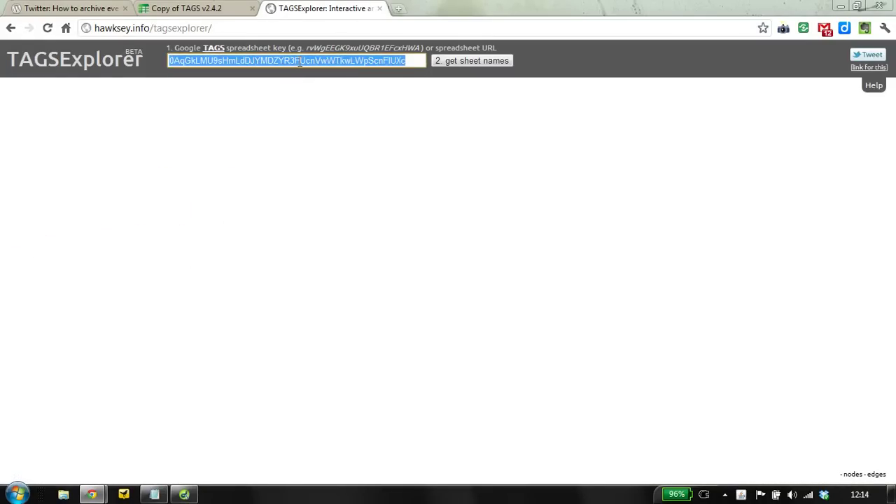
pyautogui.hotkey('ctrl', 'v')
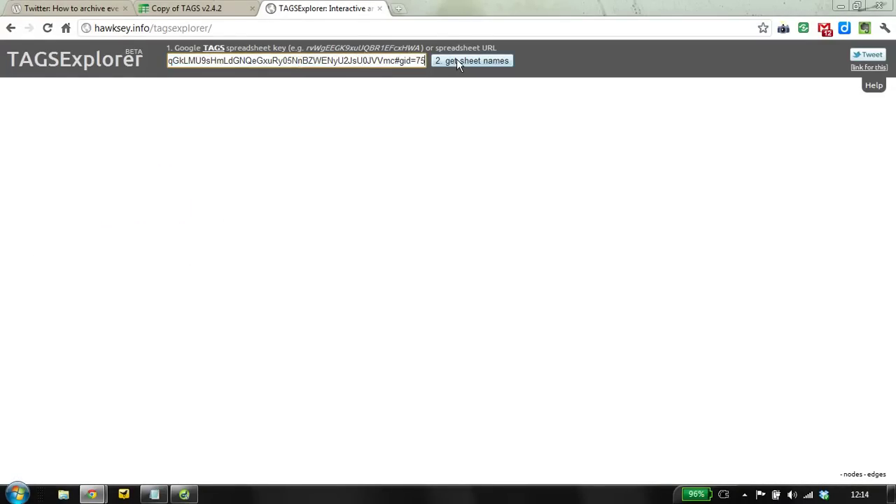
pyautogui.click(457, 61)
pyautogui.click(612, 61)
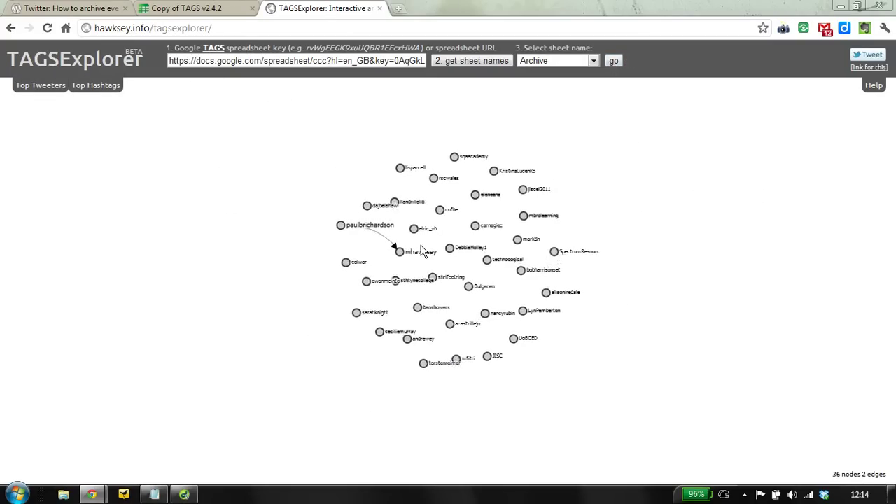
# - Replay one tweeter's conversation, then open the graph's 'link for this' URL and select it
pyautogui.click(346, 231)
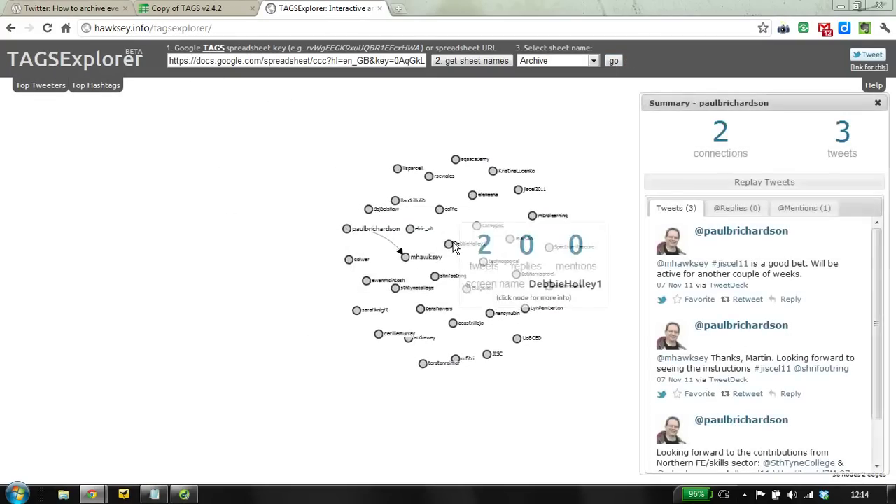
pyautogui.click(671, 182)
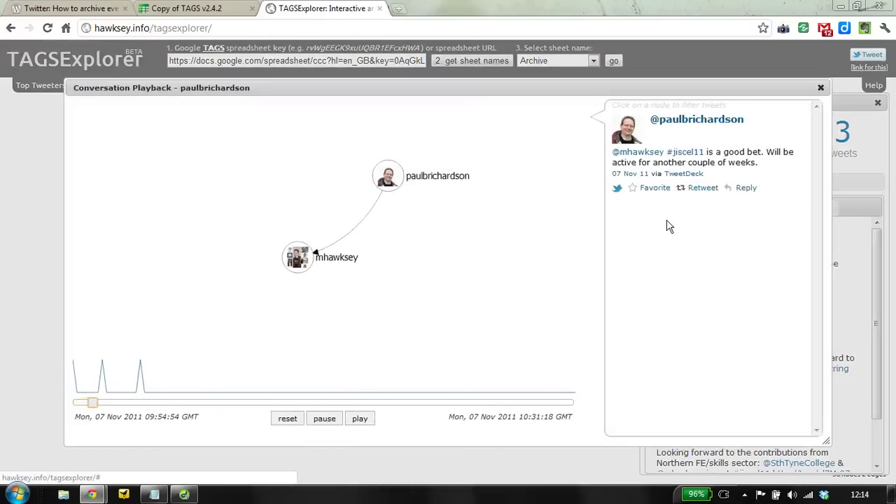
pyautogui.click(822, 89)
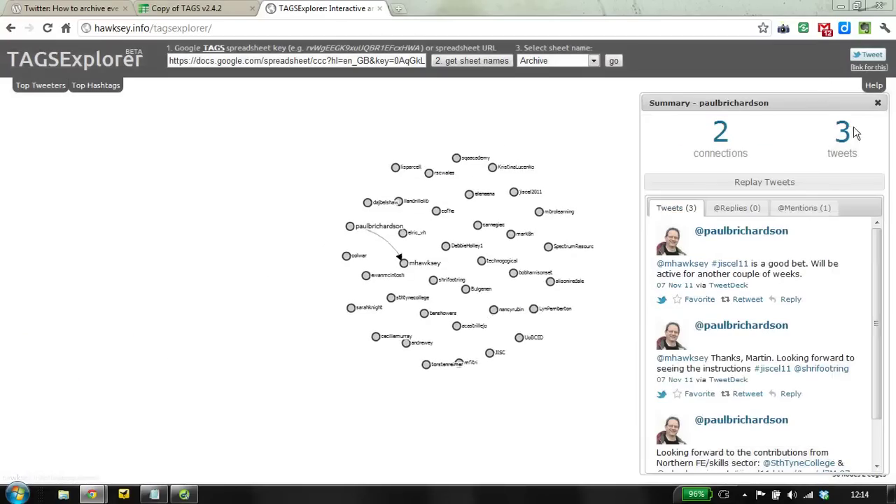
pyautogui.click(877, 103)
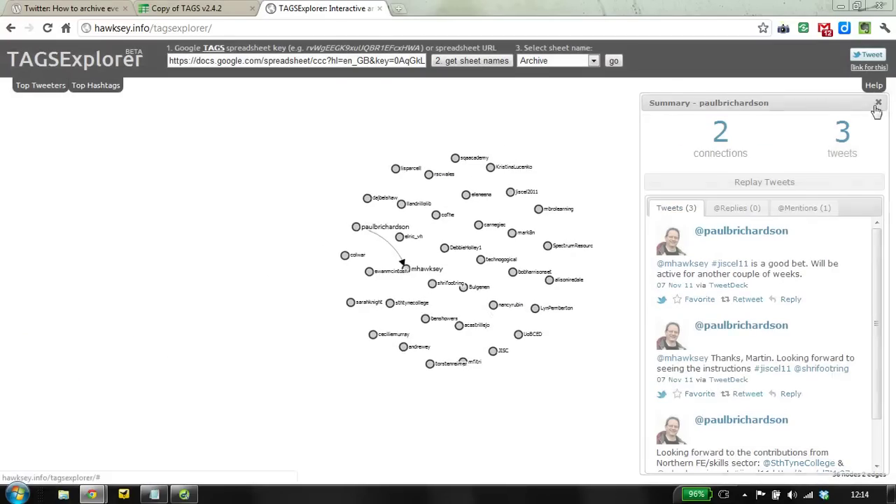
pyautogui.click(870, 69)
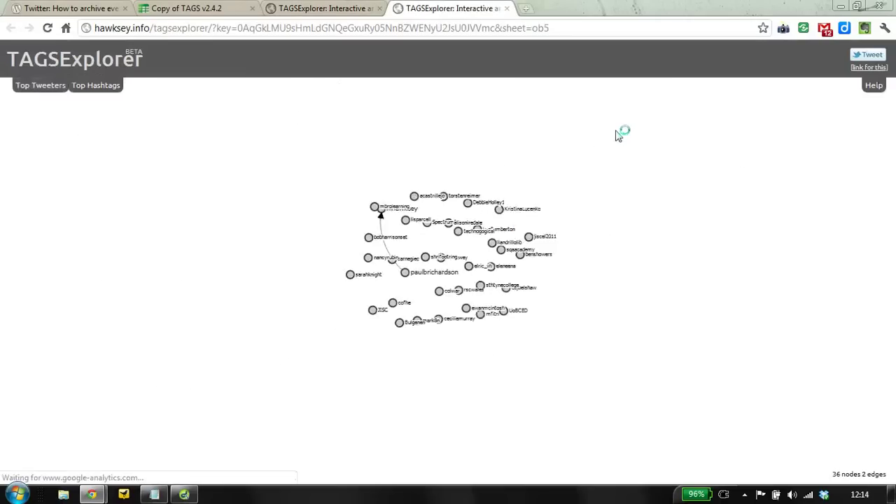
pyautogui.click(513, 28)
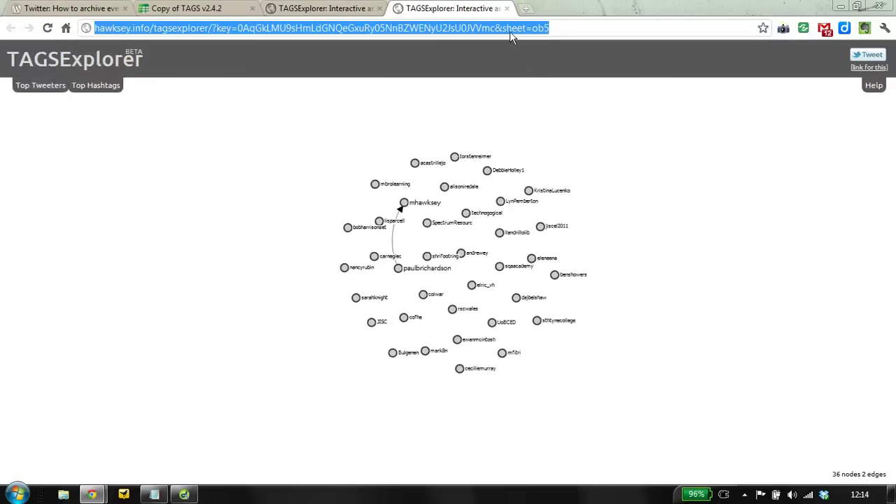